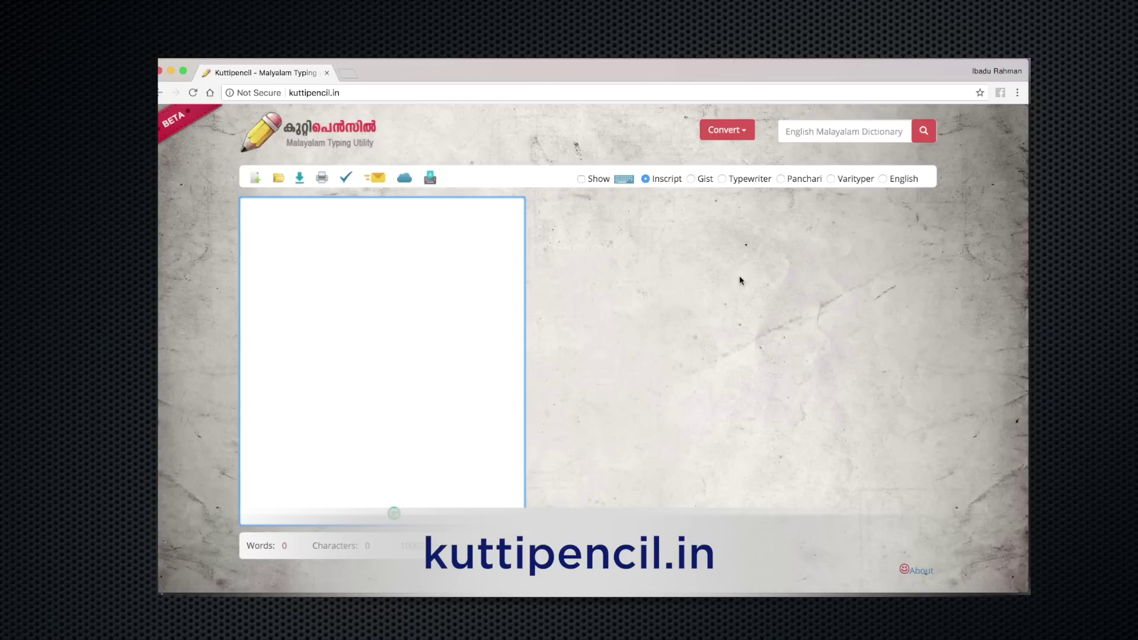
left_click(254, 182)
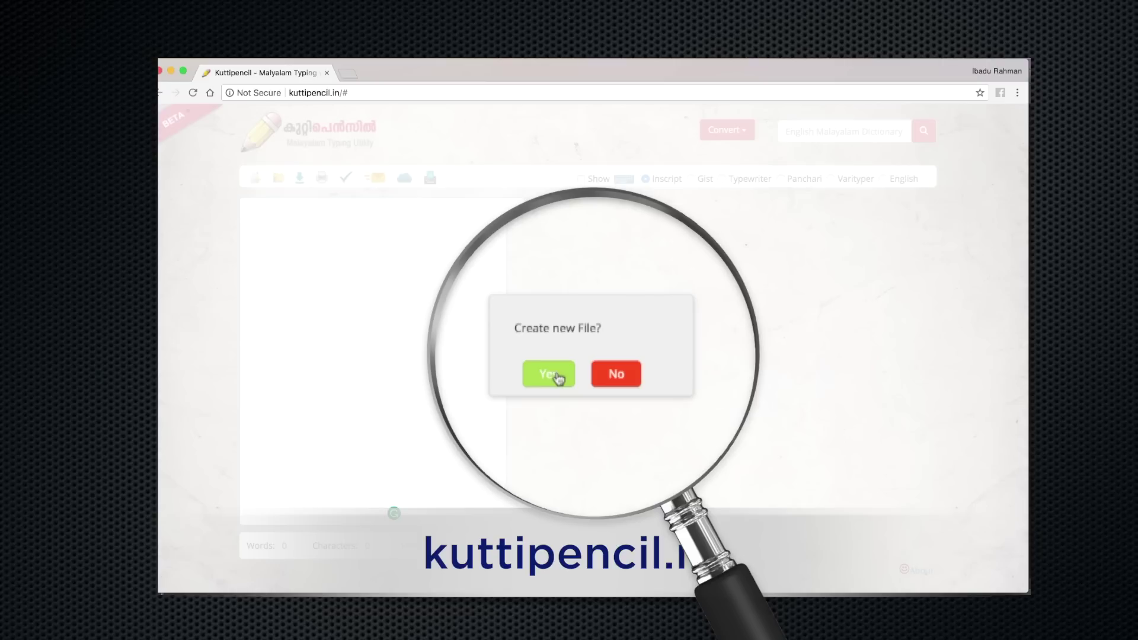
left_click(624, 383)
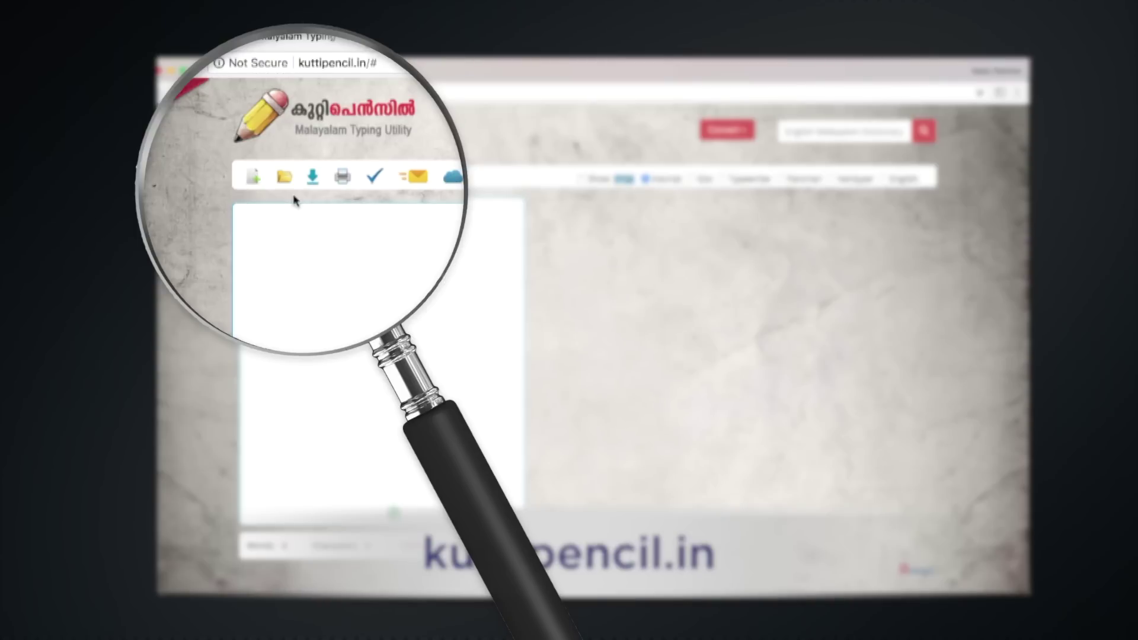
left_click(285, 178)
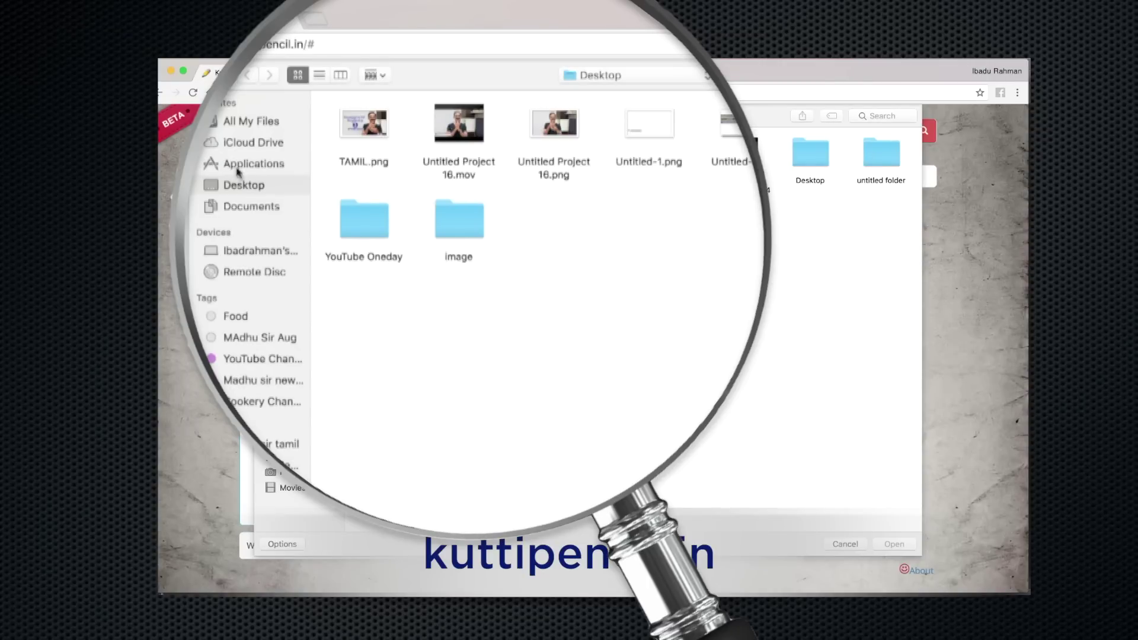
left_click(845, 494)
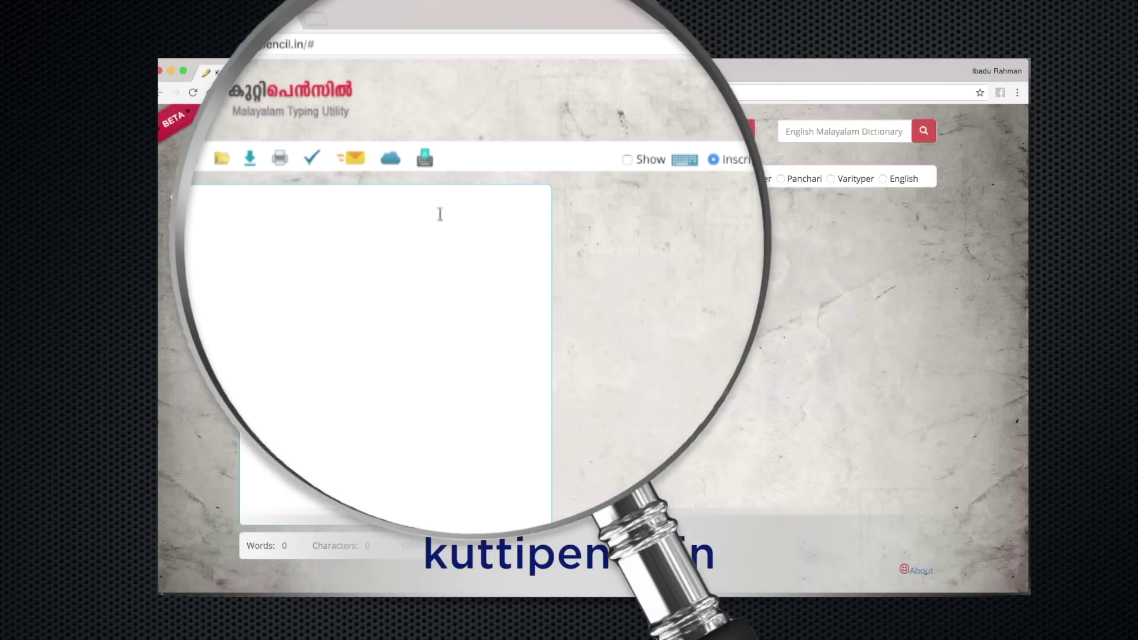
left_click(249, 161)
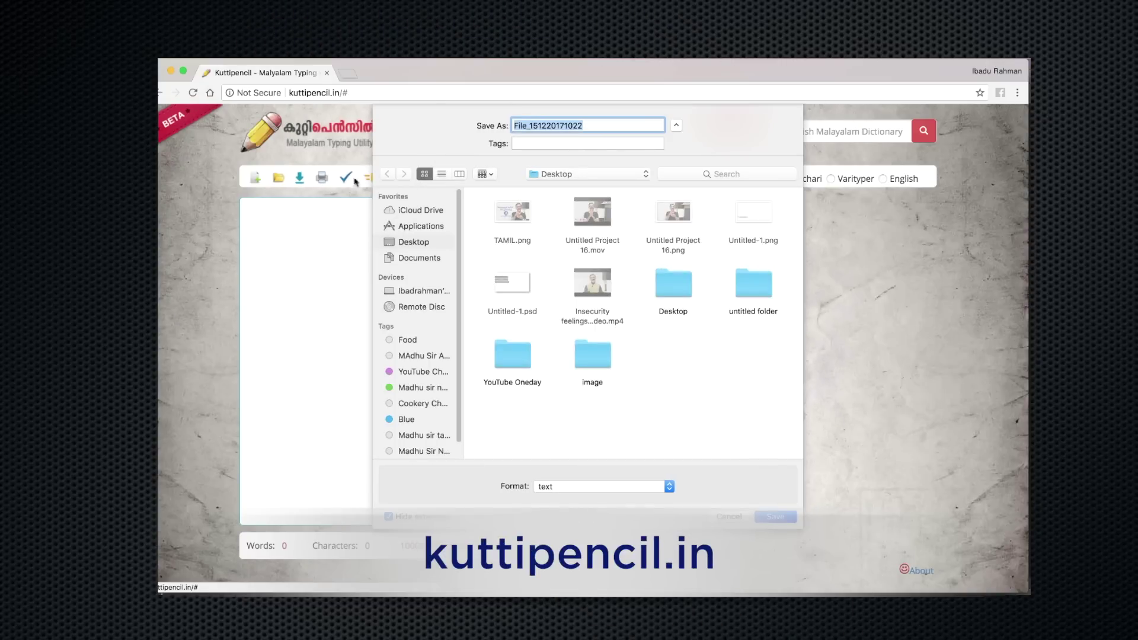
left_click(728, 518)
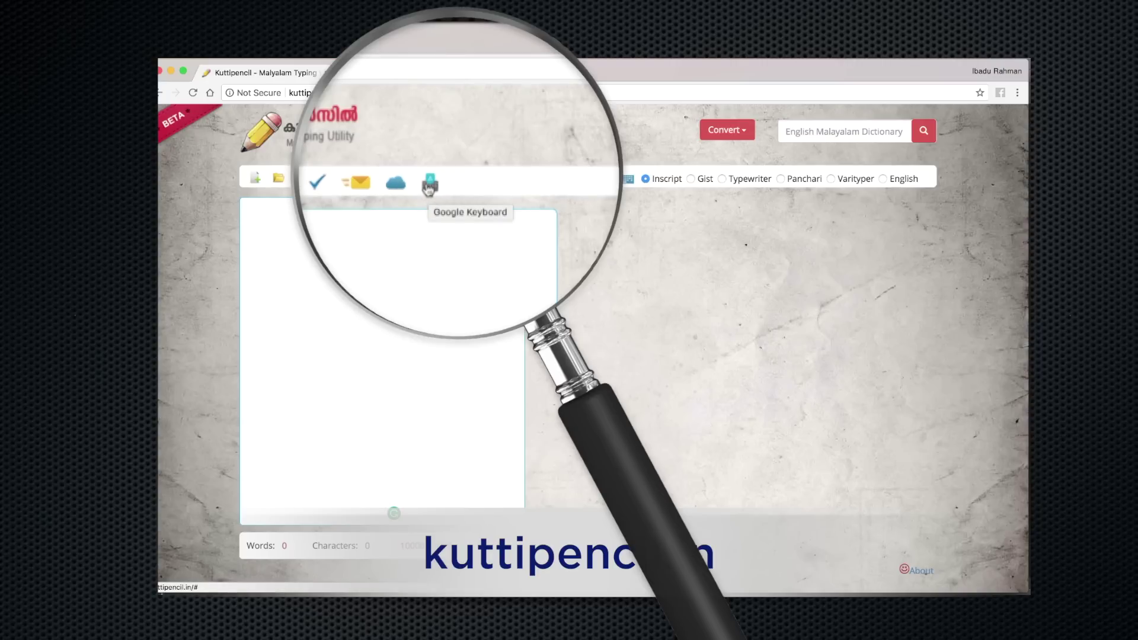
Type 'nammudey india' with Google transliteration to get നമ്മുടെ ഇന്ത്യ in the editor.
left_click(428, 188)
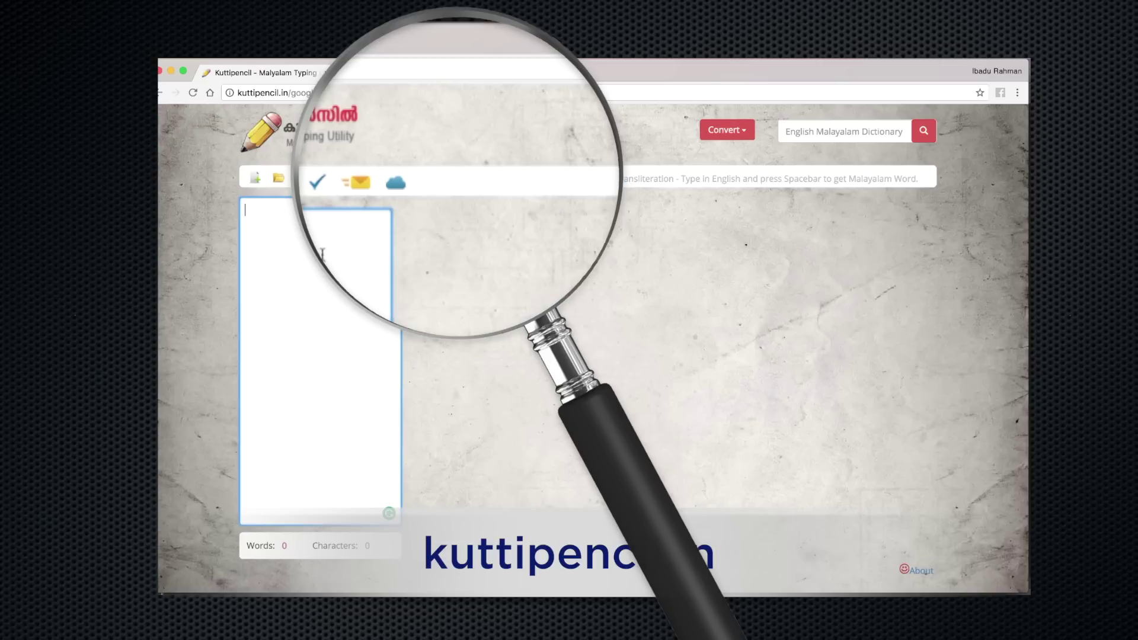
type("nammudey")
type(" india")
key("space")
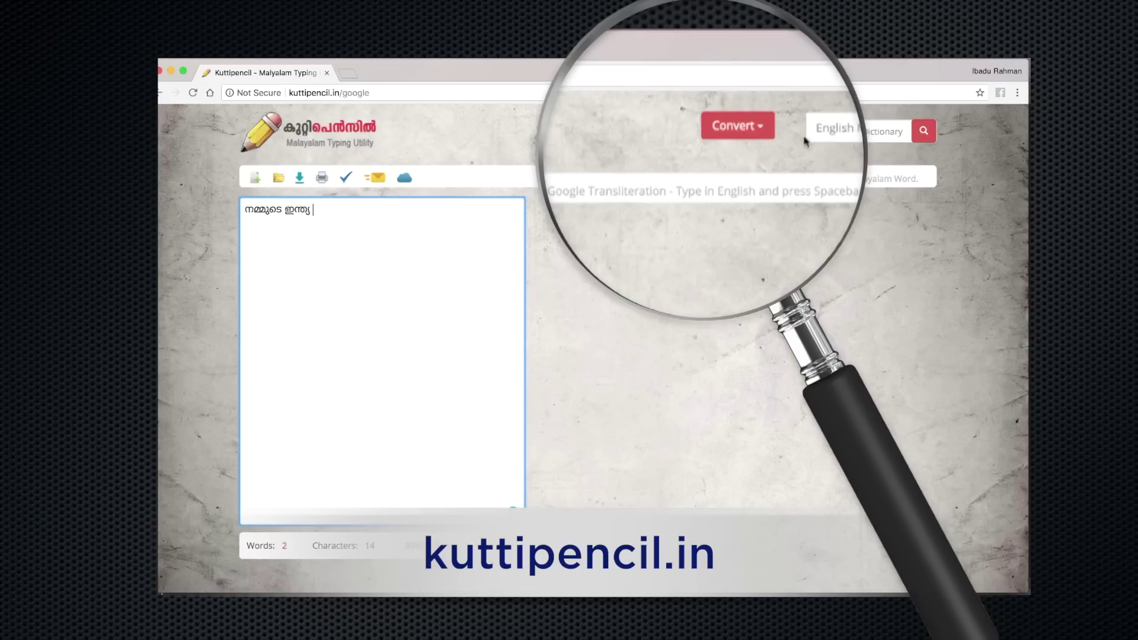
Convert the Malayalam text to FML Series and select all of the converted text.
left_click(760, 134)
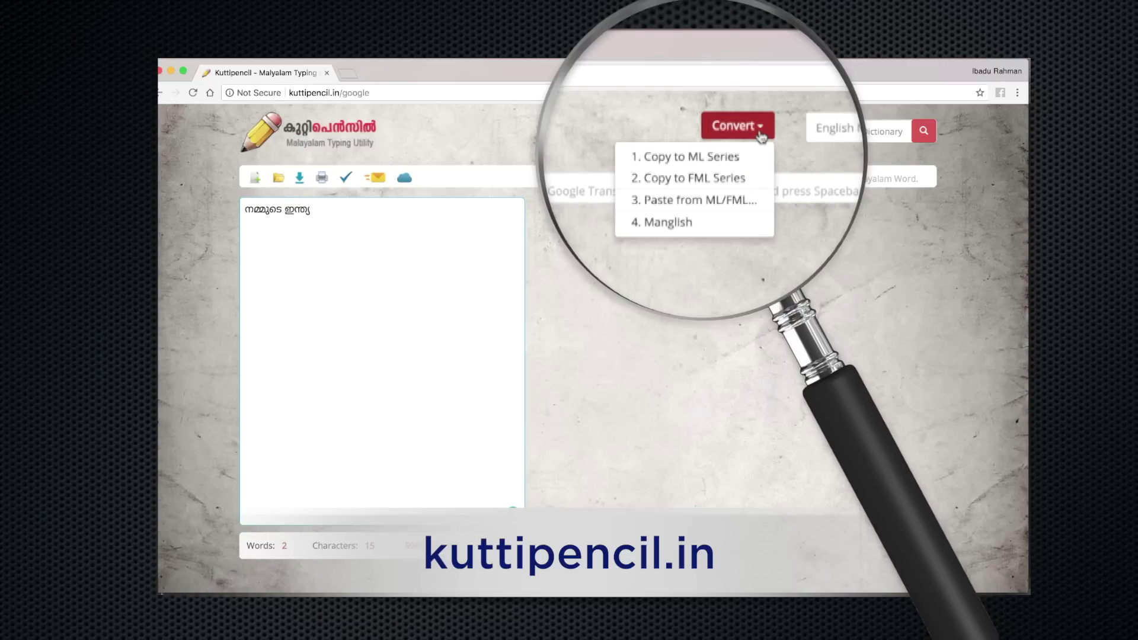
left_click(725, 172)
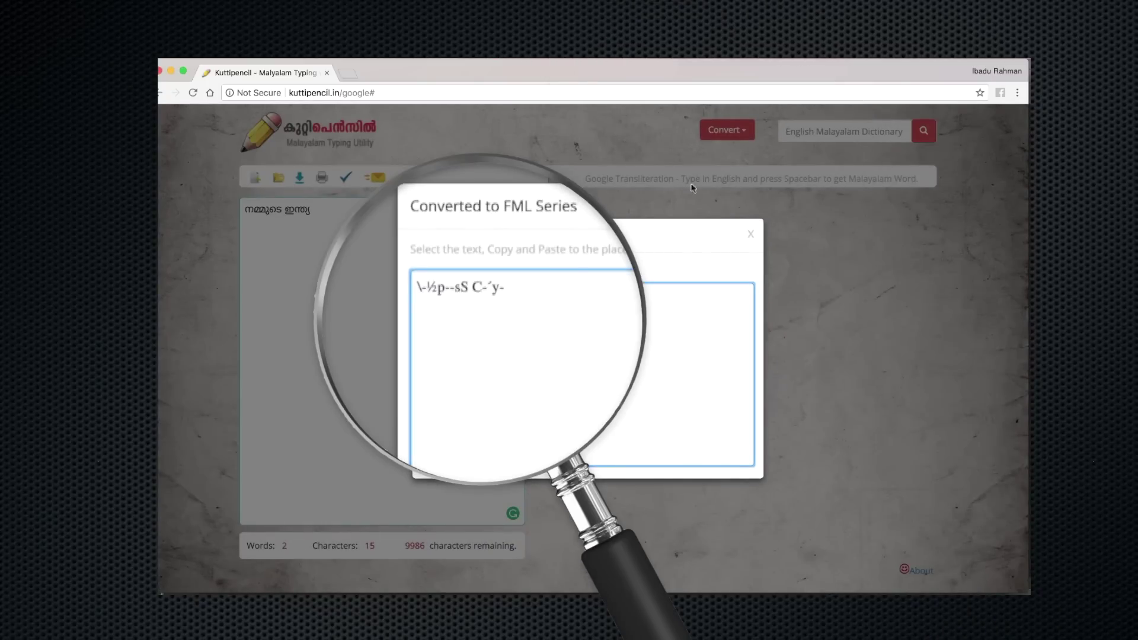
left_click_drag(443, 287, 449, 286)
key("super+a")
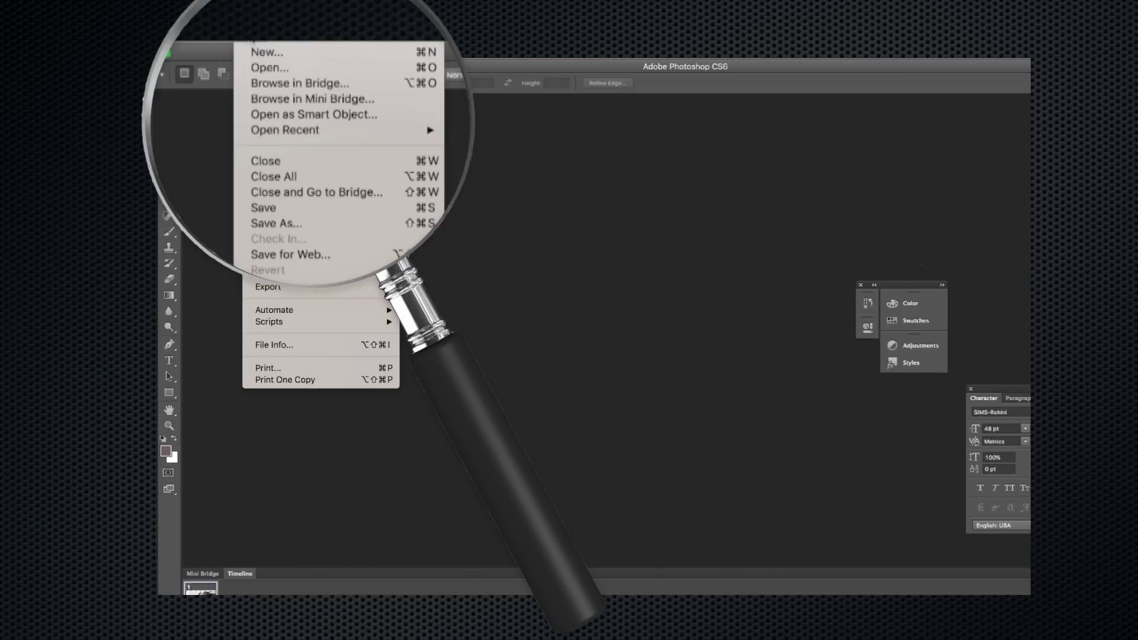
Create a new 1280×720 document, paste the FML text as a text layer, and select it.
left_click(266, 66)
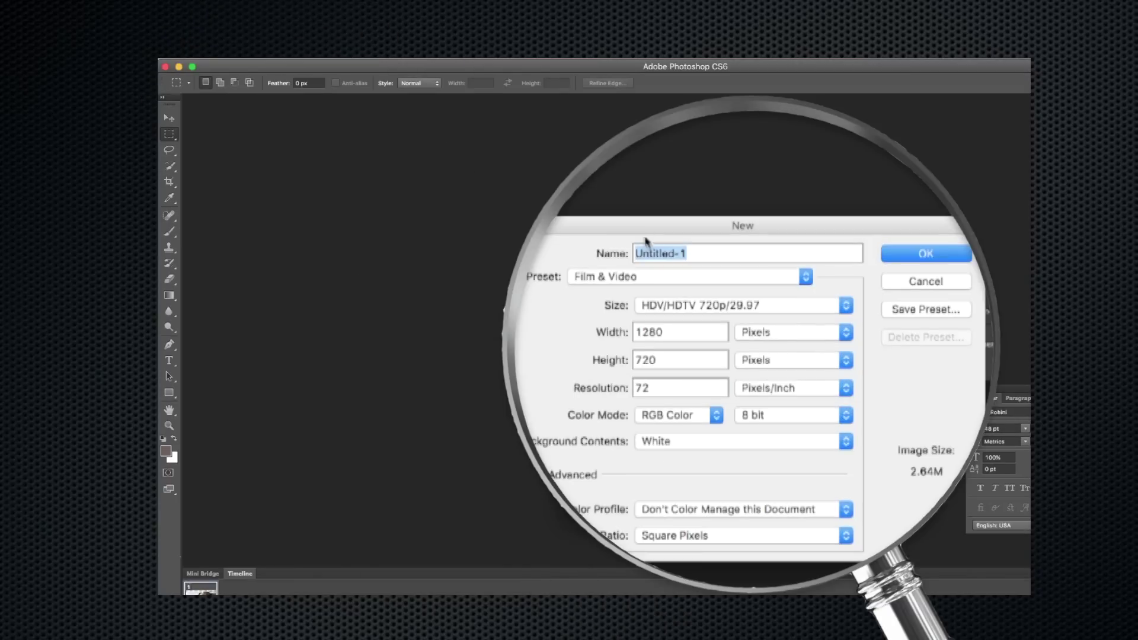
left_click(925, 254)
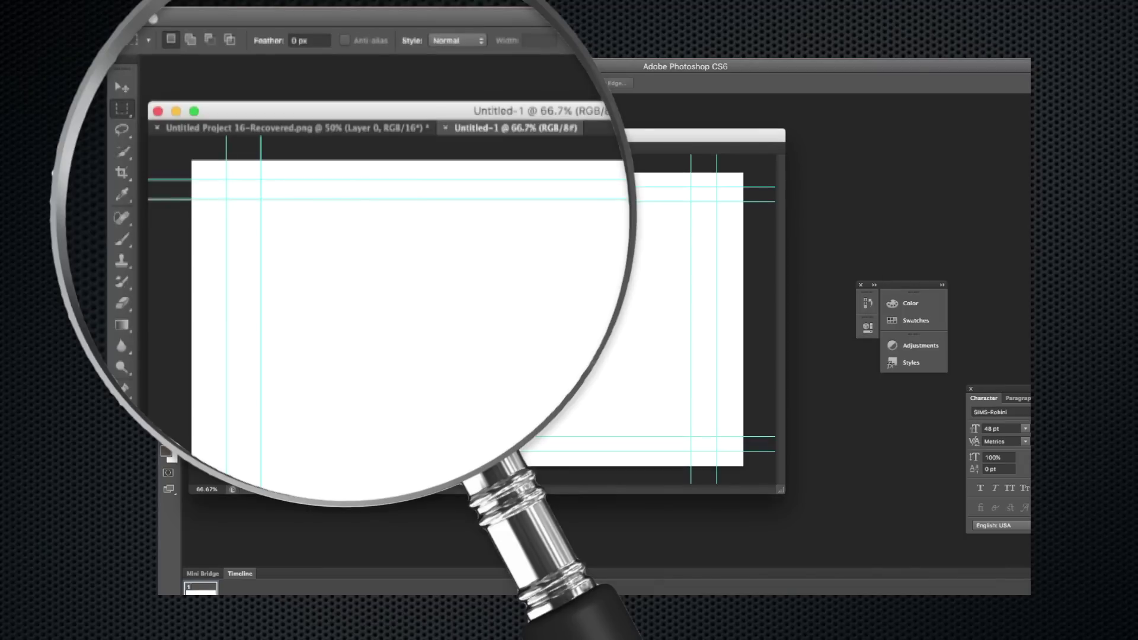
key("t")
left_click(302, 366)
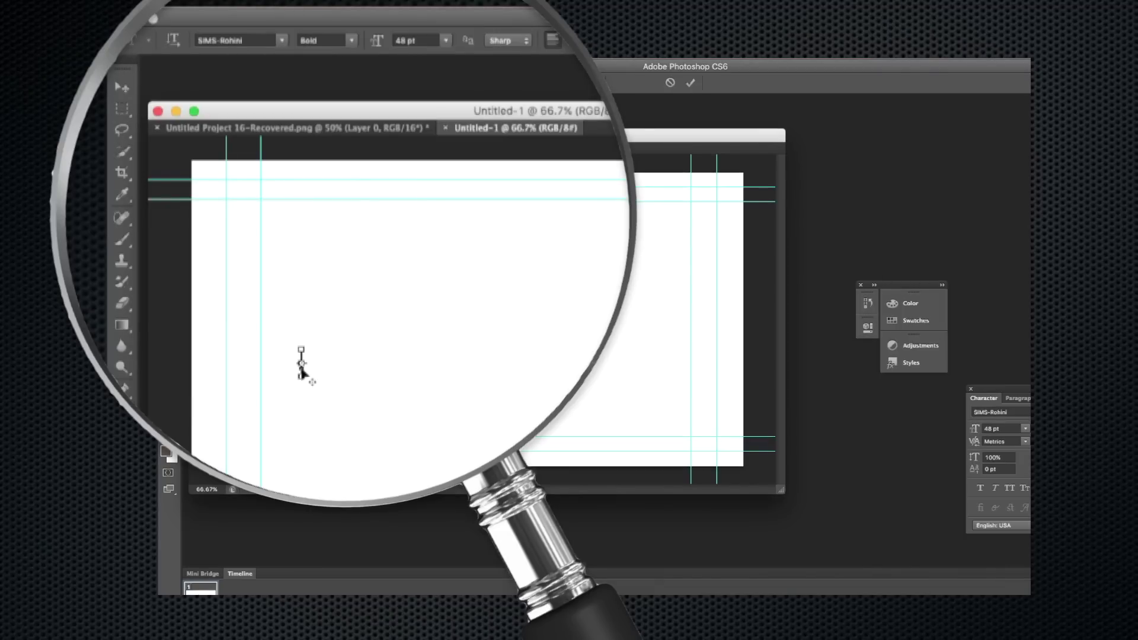
key("ctrl+v")
key("ctrl+a")
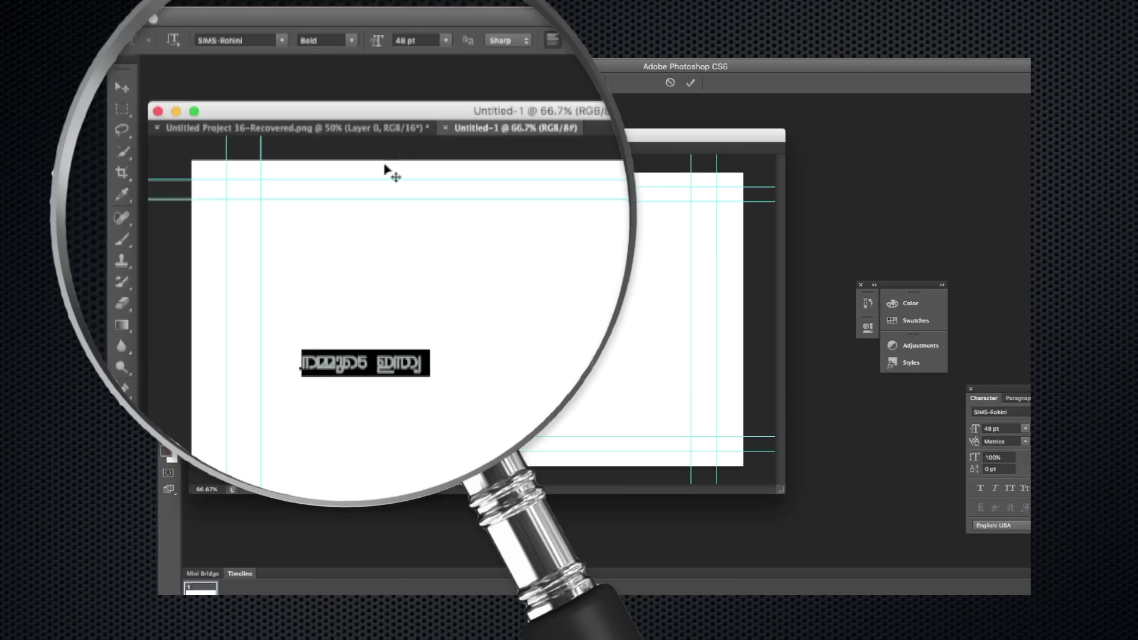
Set the selected text's font to Nova Oval.
left_click(279, 40)
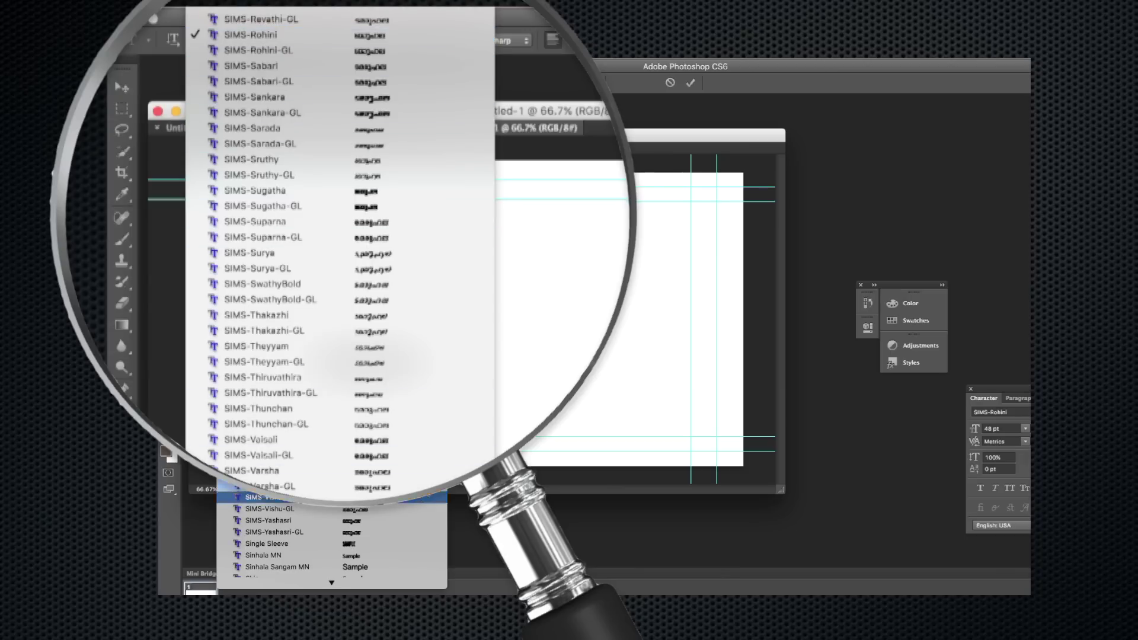
scroll(407, 173, "up", 5)
scroll(407, 173, "up", 20)
scroll(306, 58, "up", 10)
left_click(308, 56)
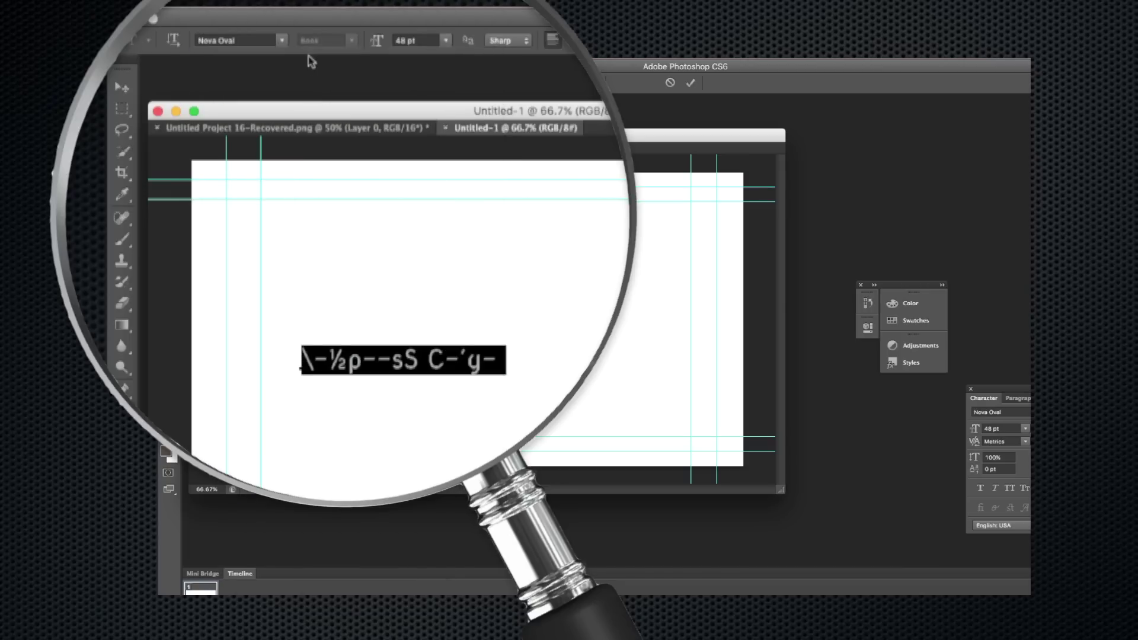
Change the text colour to a darker shade.
left_click(619, 40)
left_click(717, 414)
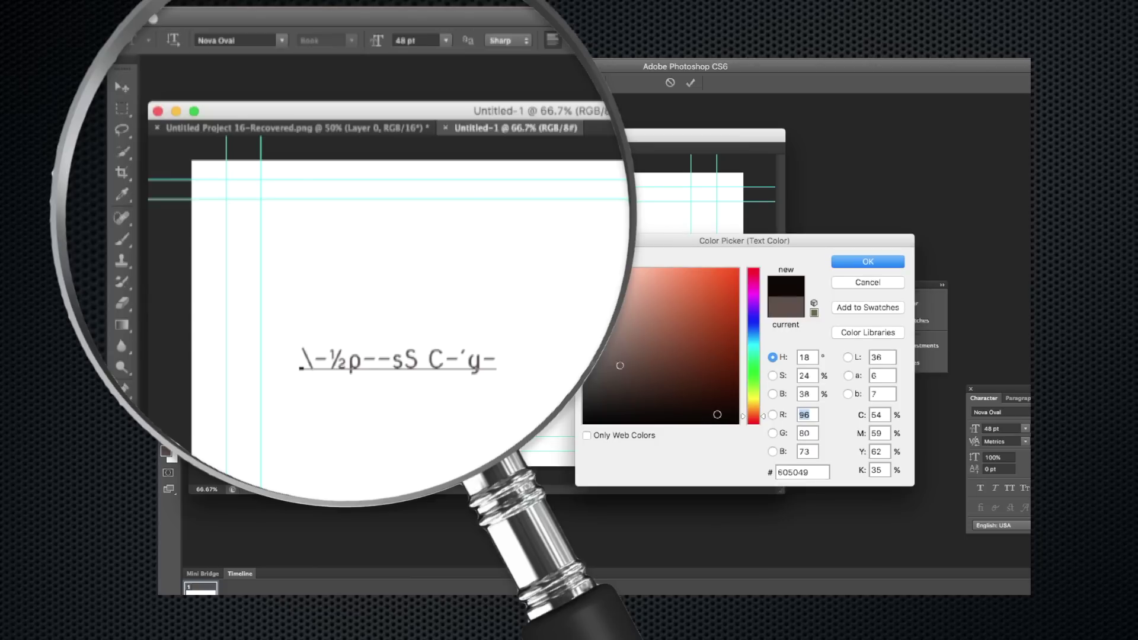
left_click(879, 261)
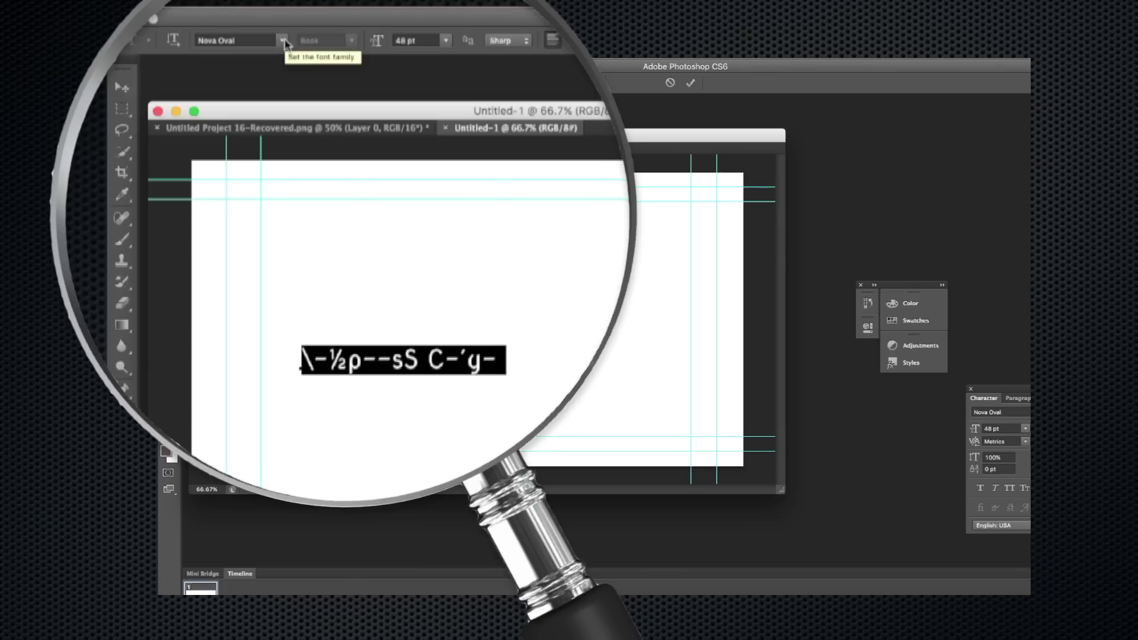
Scroll down the font list to look for another font.
left_click(284, 40)
scroll(332, 266, "down", 5)
scroll(379, 215, "down", 15)
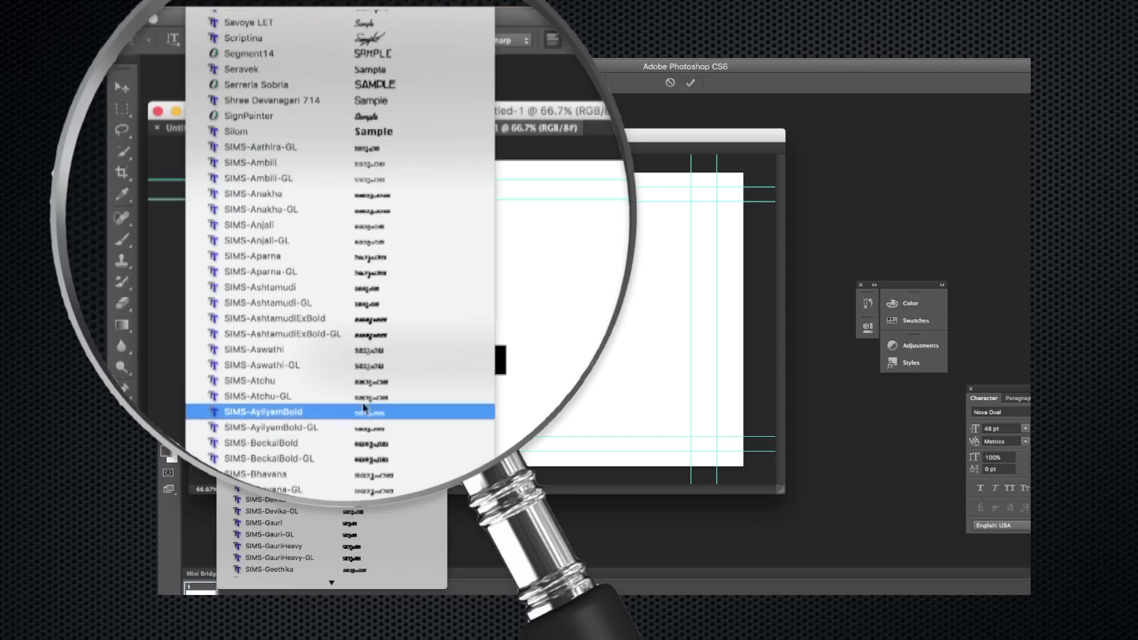
Set the text in SIMS-Ashtamudi at 76 pt and commit the edit.
left_click(378, 335)
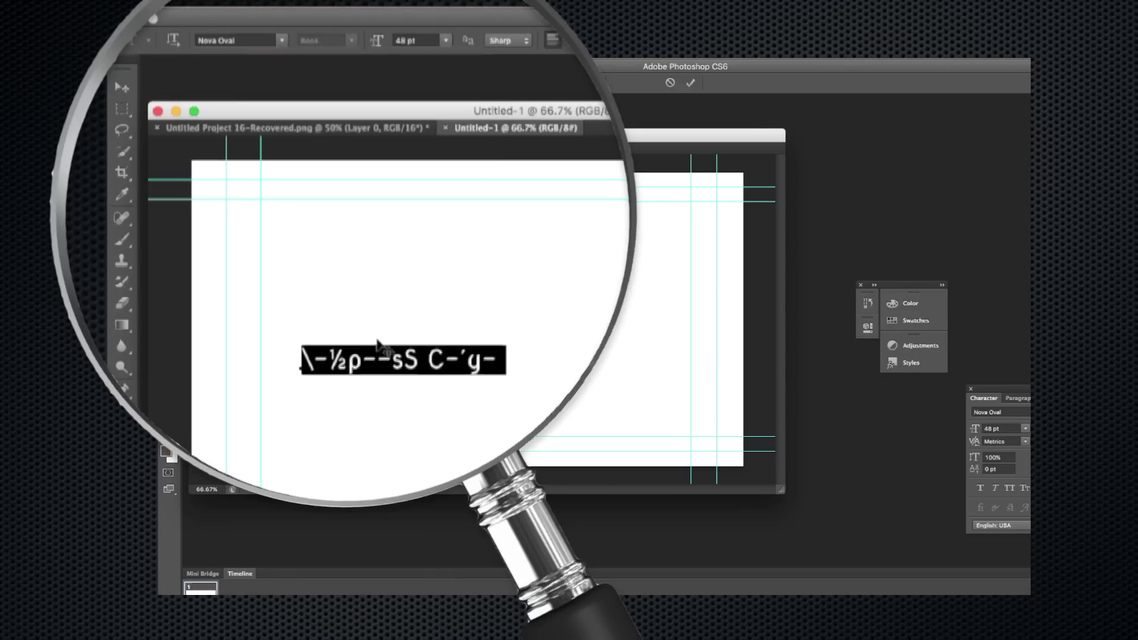
key("ctrl+shift+period")
key("ctrl+shift+period")
key("ctrl+shift+period")
key("ctrl+shift+period")
key("ctrl+shift+period")
key("ctrl+shift+period")
key("ctrl+shift+period")
key("ctrl+shift+period")
key("ctrl+shift+period")
key("ctrl+shift+period")
key("ctrl+shift+period")
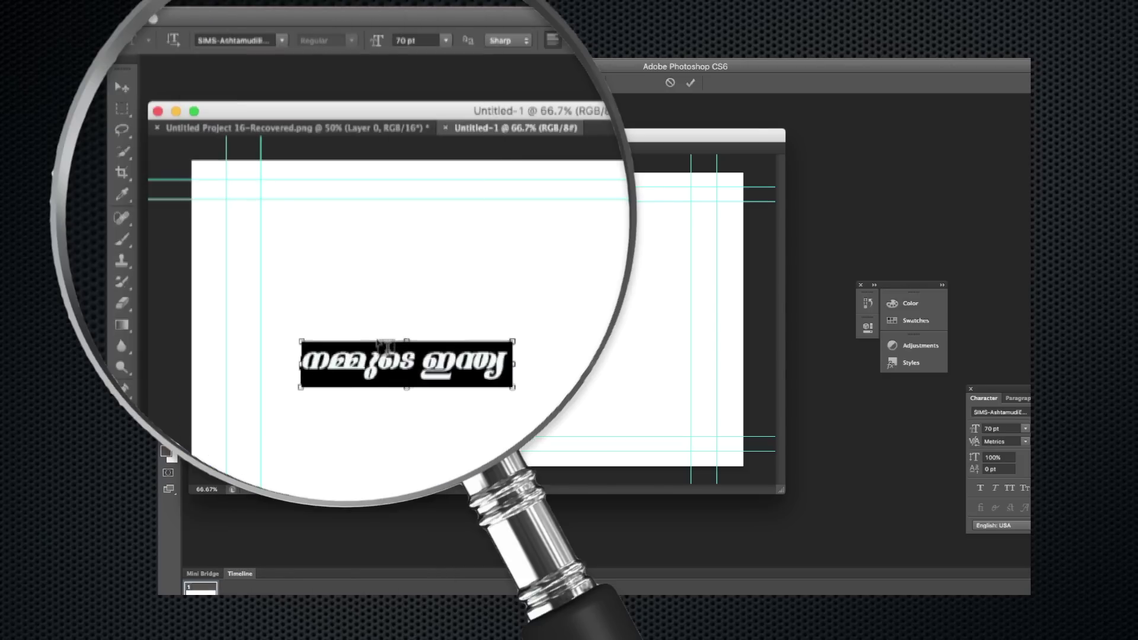
key("ctrl+shift+period")
key("ctrl+shift+period")
key("ctrl+shift+period")
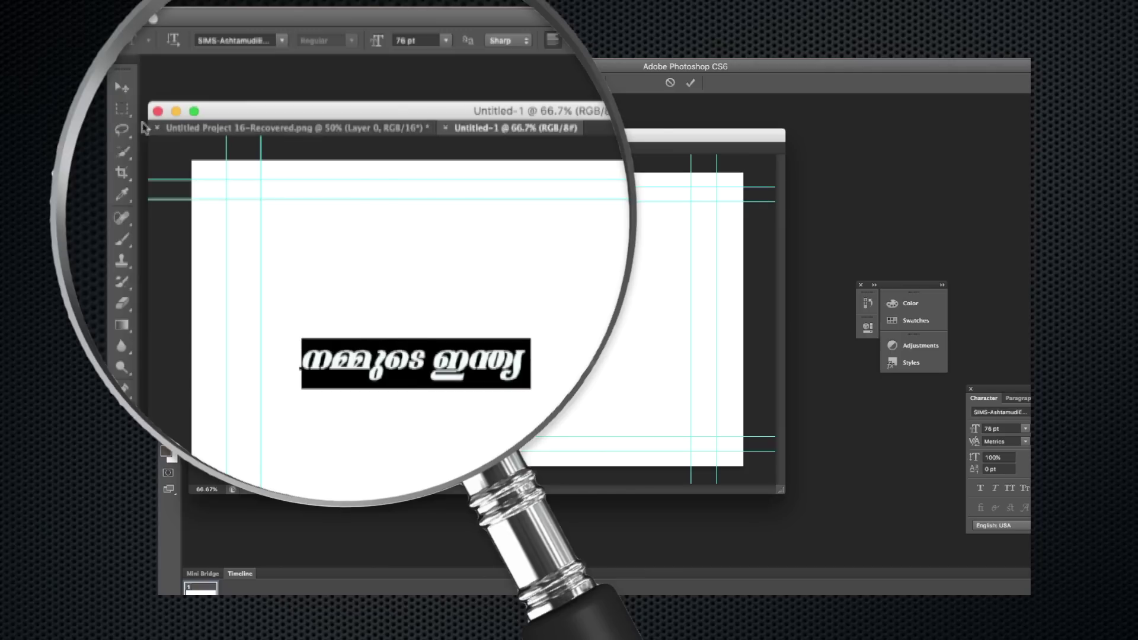
left_click(121, 87)
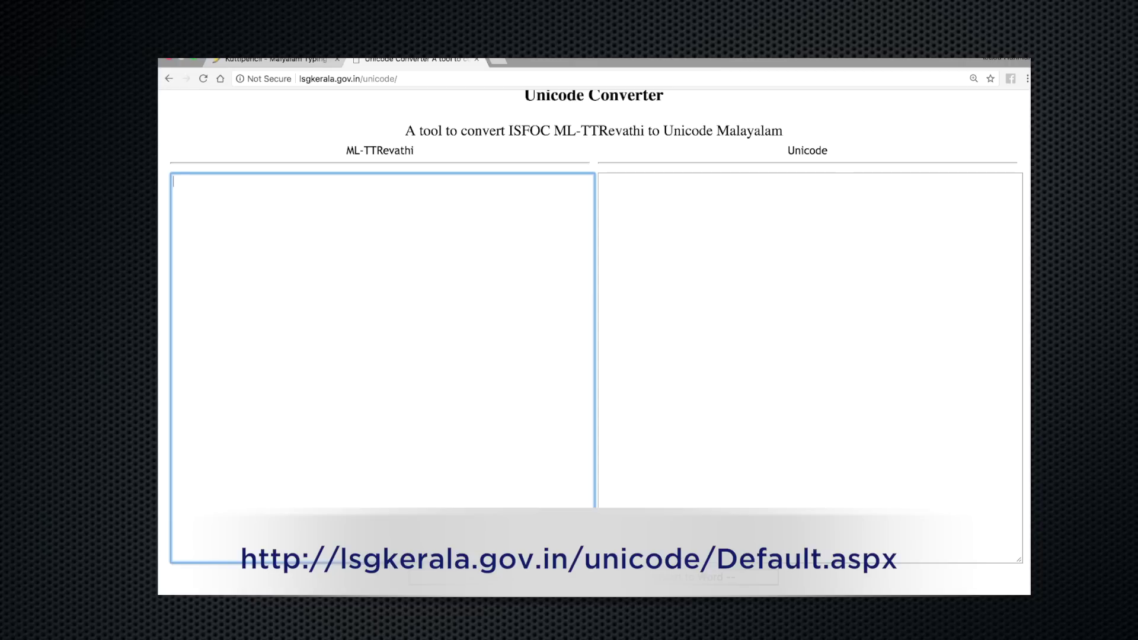
Paste the FML text into the ML-TTRevathi box and convert it to Unicode Malayalam.
key("ctrl+v")
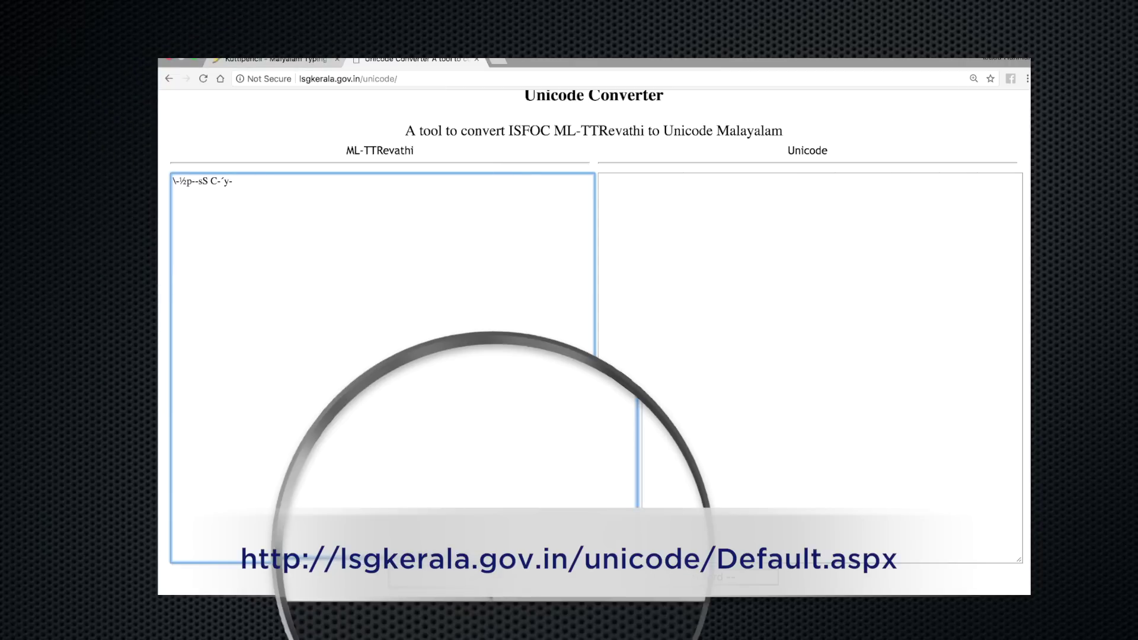
left_click(664, 206)
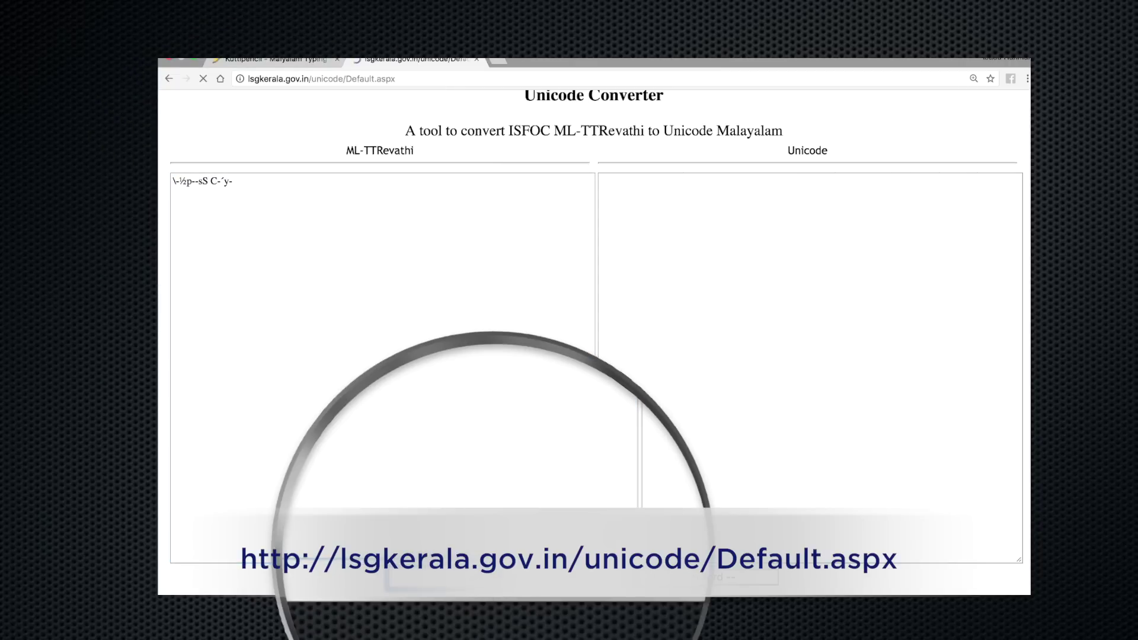